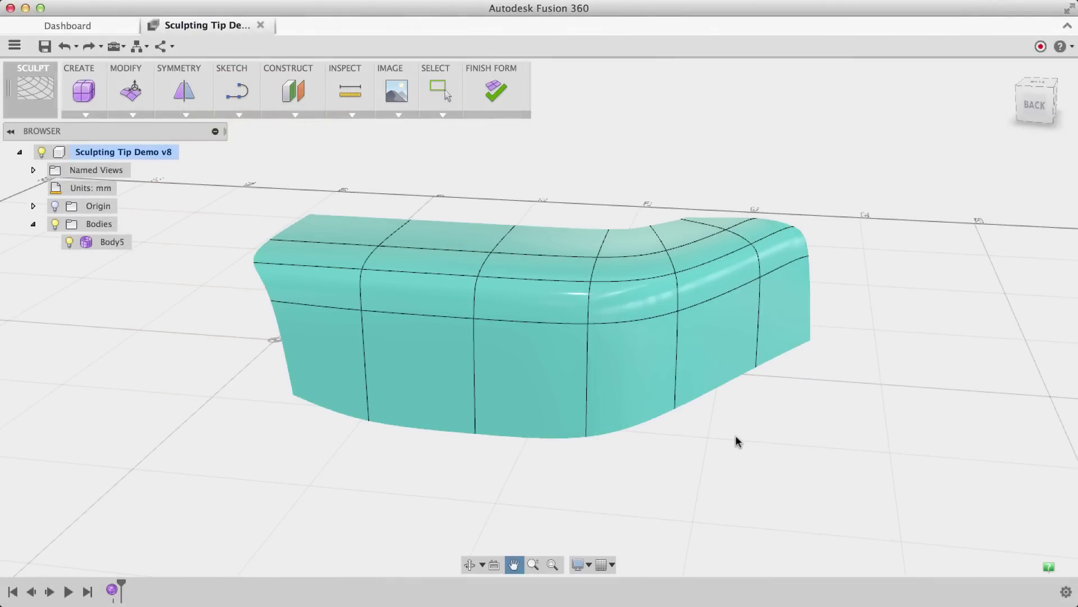
Recentre the view and preview a mirror duplicate of the body across the origin plane.
key("Escape")
middle_click_drag(732, 436, 760, 438)
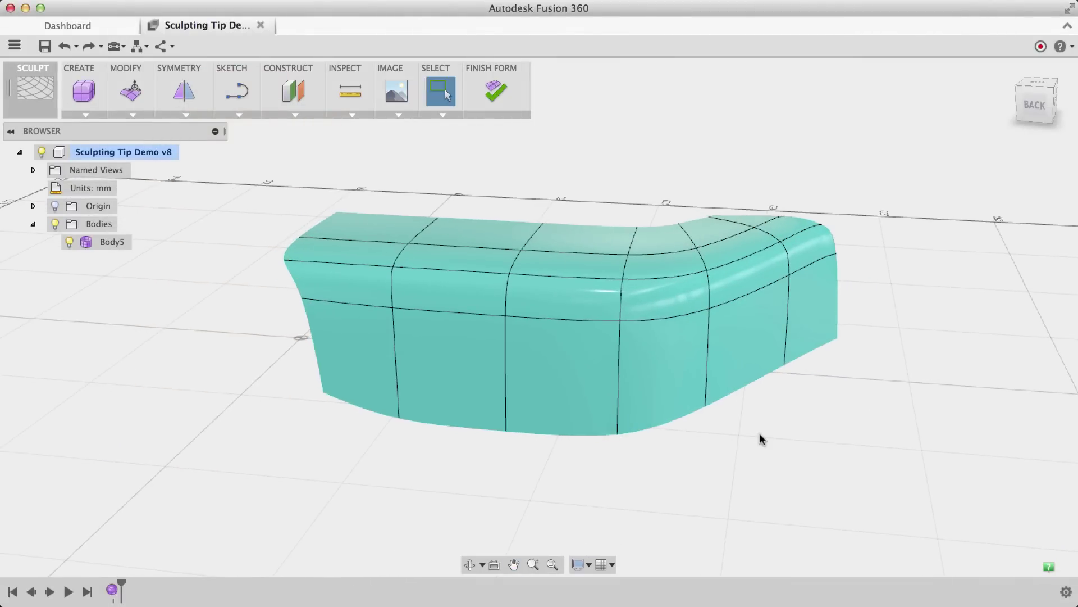
left_click(186, 115)
left_click(197, 161)
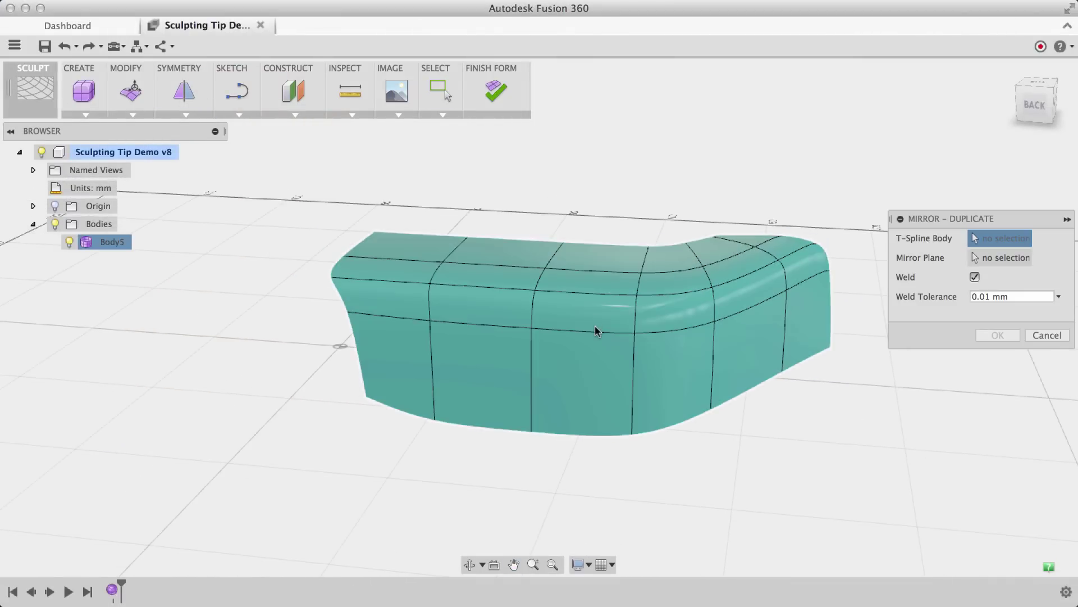
left_click(594, 326)
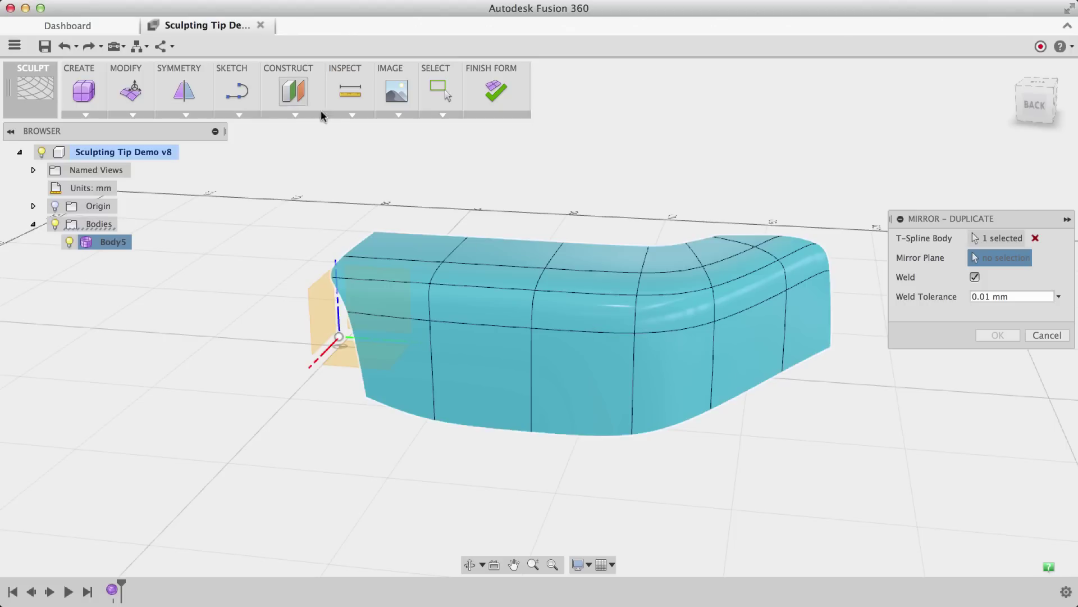
left_click(352, 356)
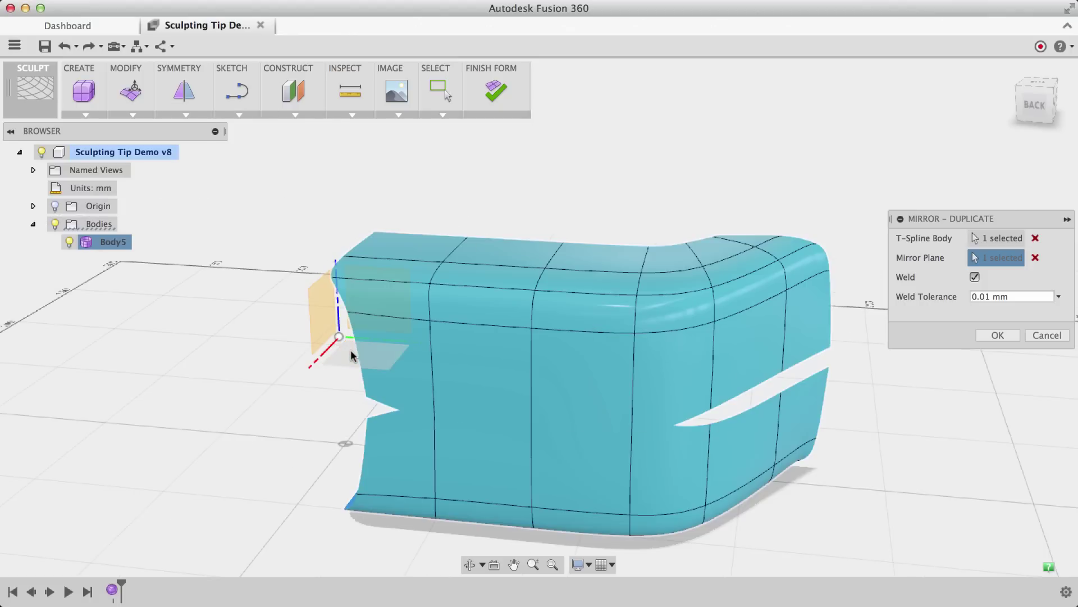
middle_click_drag(844, 503, 573, 342, "shift")
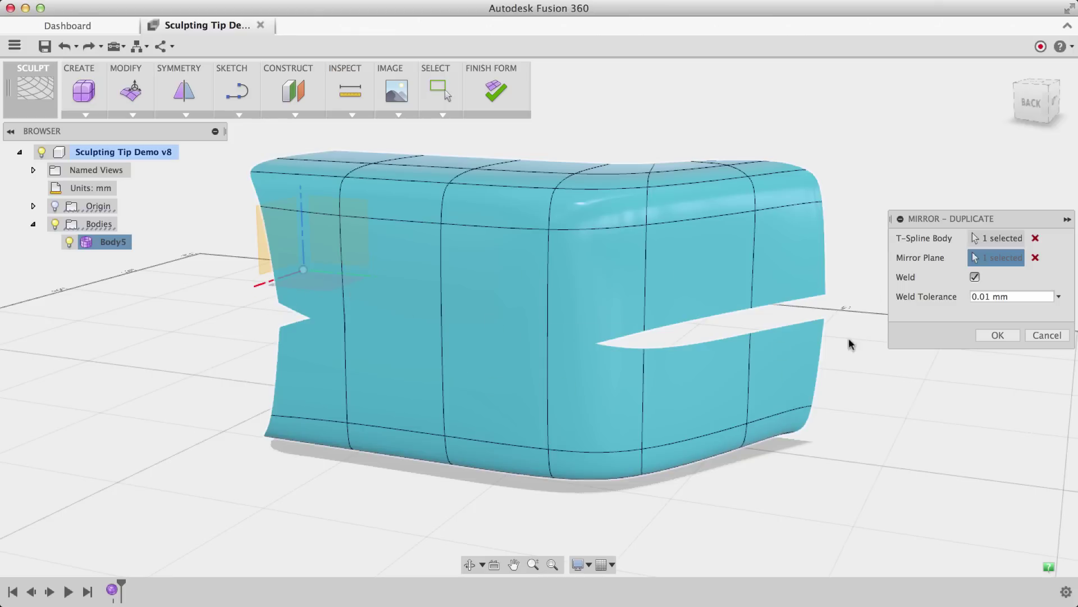
Cancel the mirror, view the body from the back, and select its whole bottom edge loop.
left_click(1040, 335)
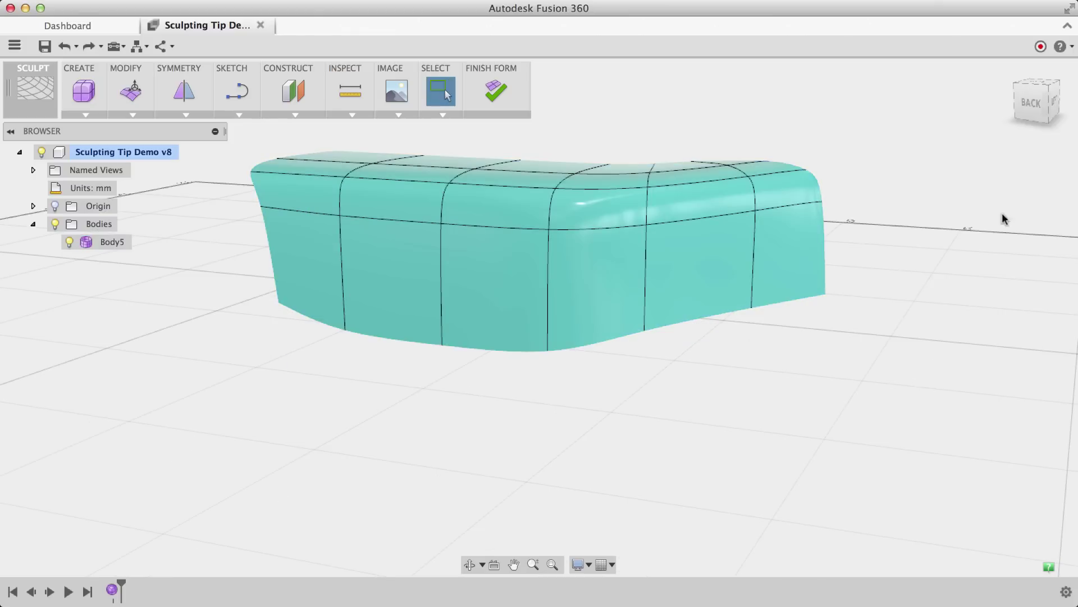
left_click(1031, 102)
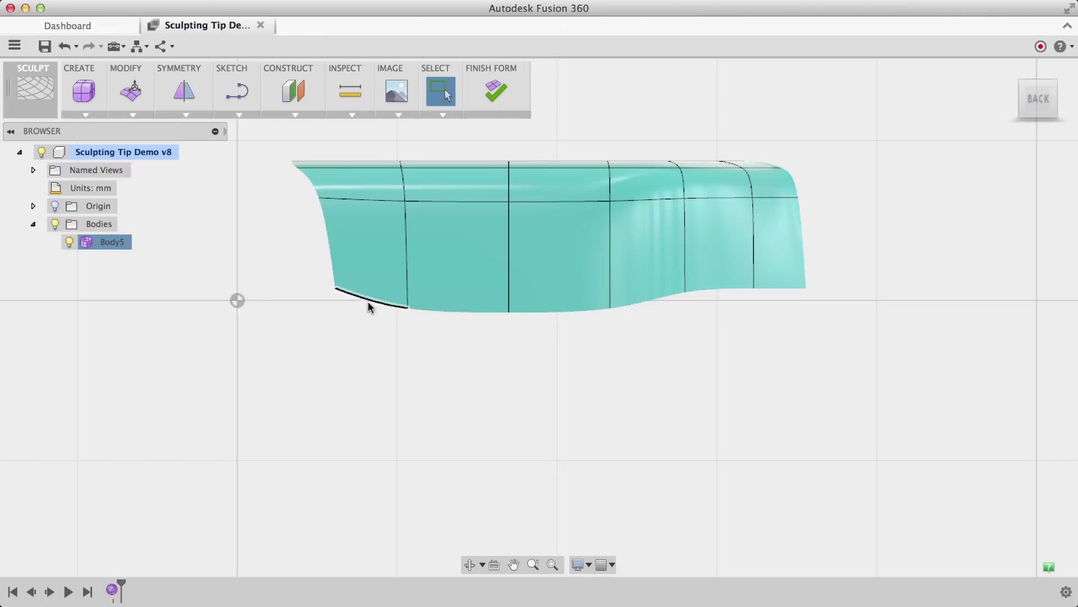
double_click(469, 312)
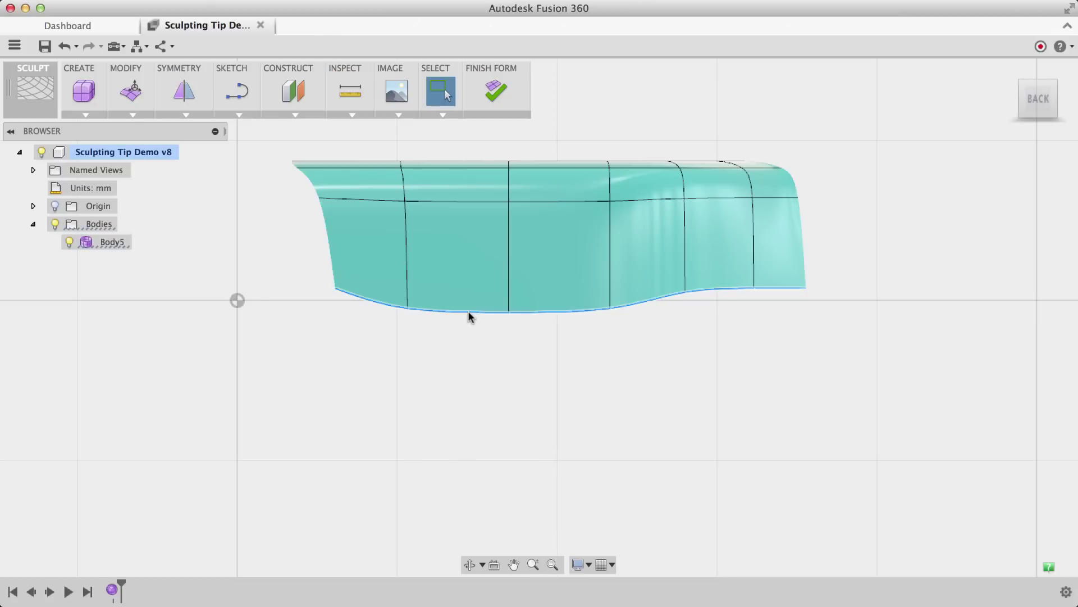
Scale the selected bottom edge loop vertically to 0 with Edit Form so it becomes straight.
left_click(134, 101)
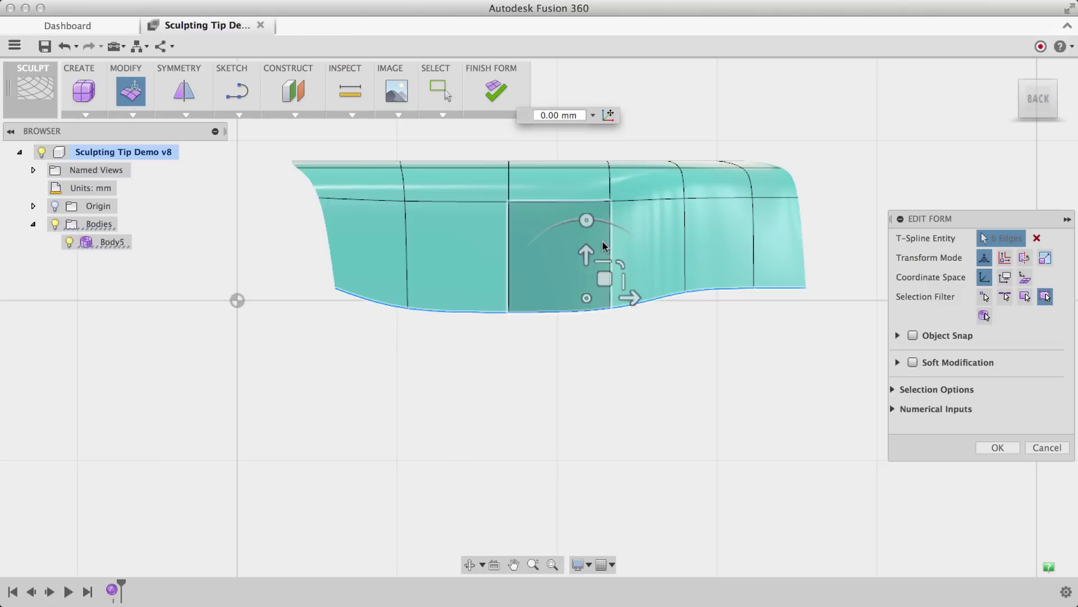
left_click_drag(602, 259, 626, 313)
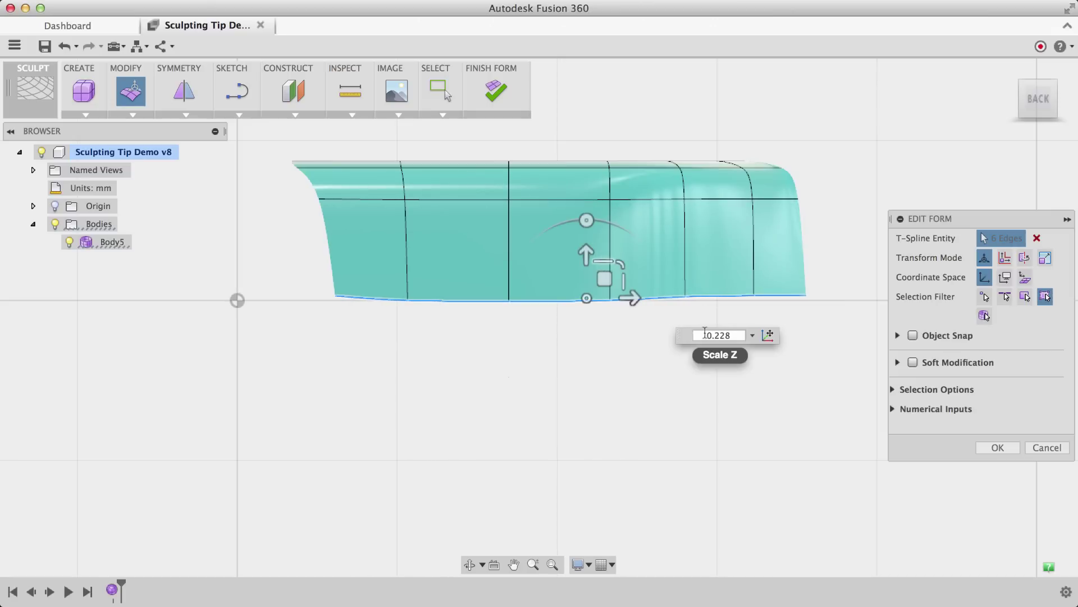
type("0")
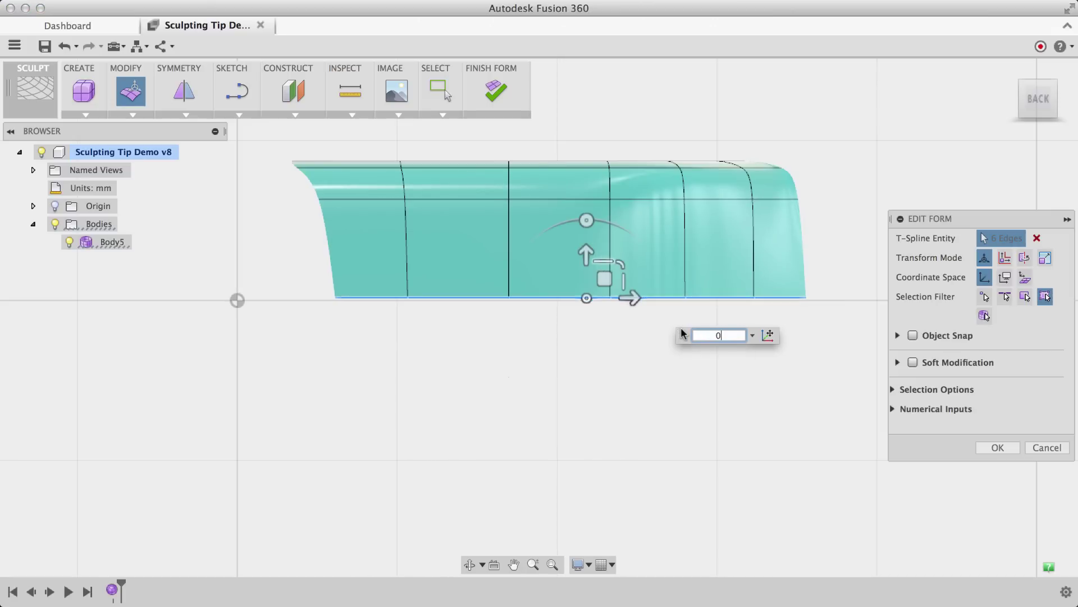
key("Return")
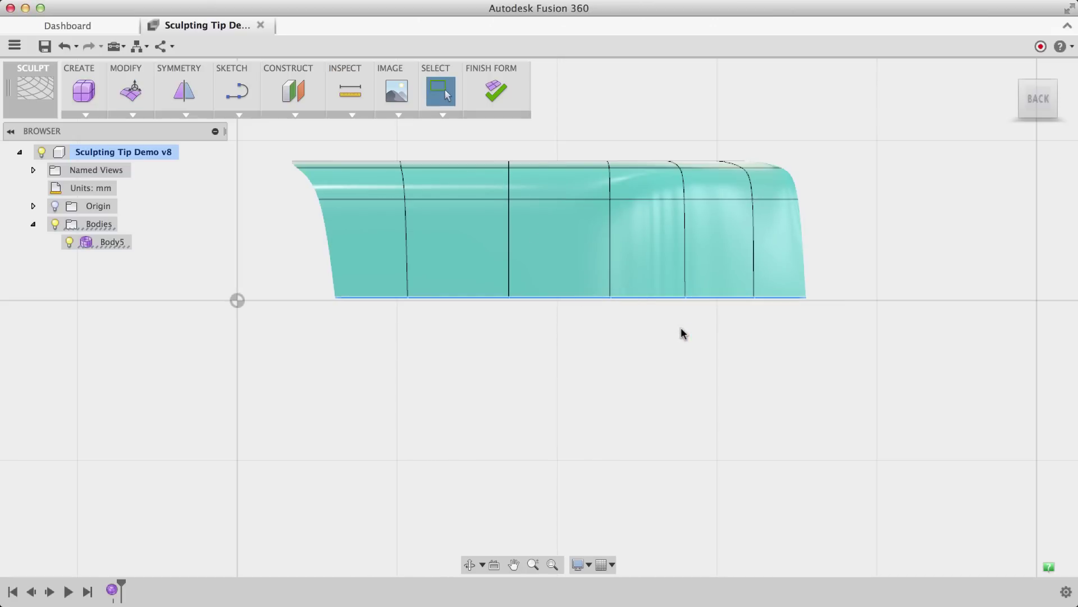
Deselect the edges and orbit and pan into a raised perspective view of the flattened body.
left_click(683, 333)
middle_click_drag(775, 388, 739, 414, "shift")
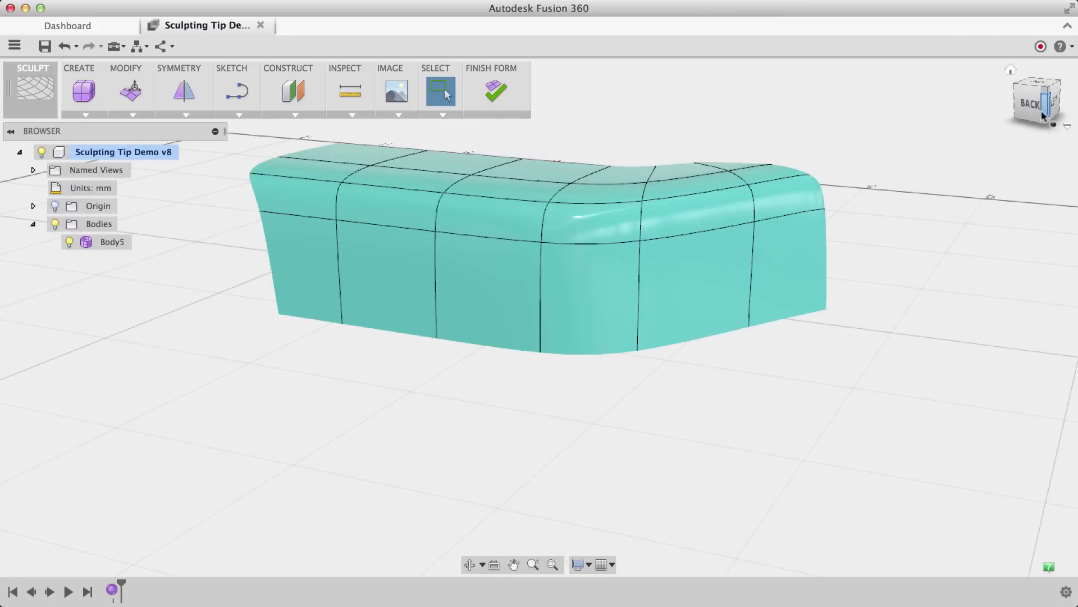
middle_click_drag(590, 149, 655, 241)
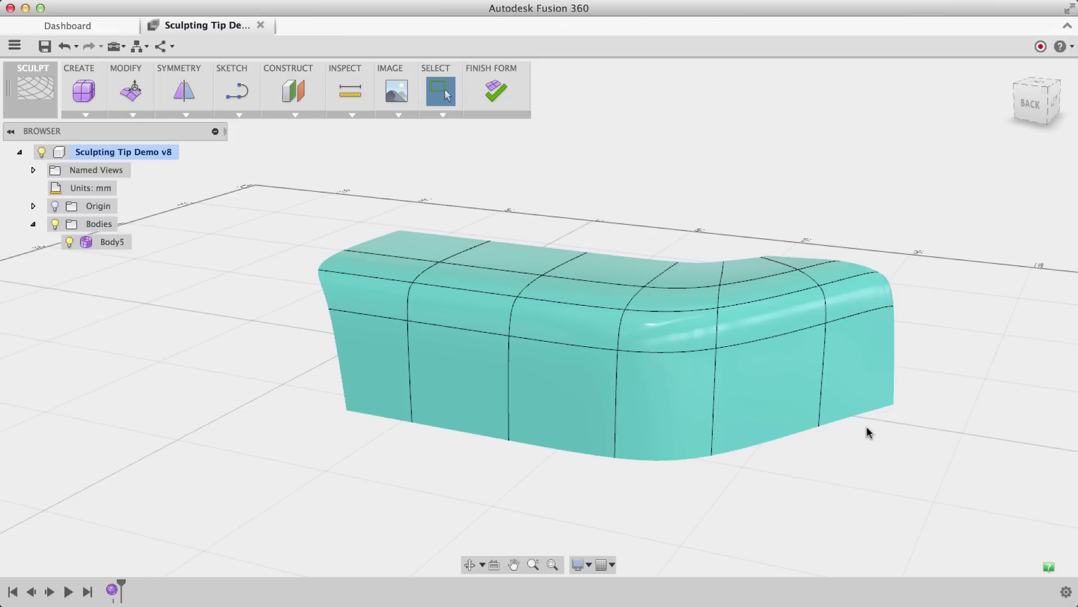
left_click(763, 400)
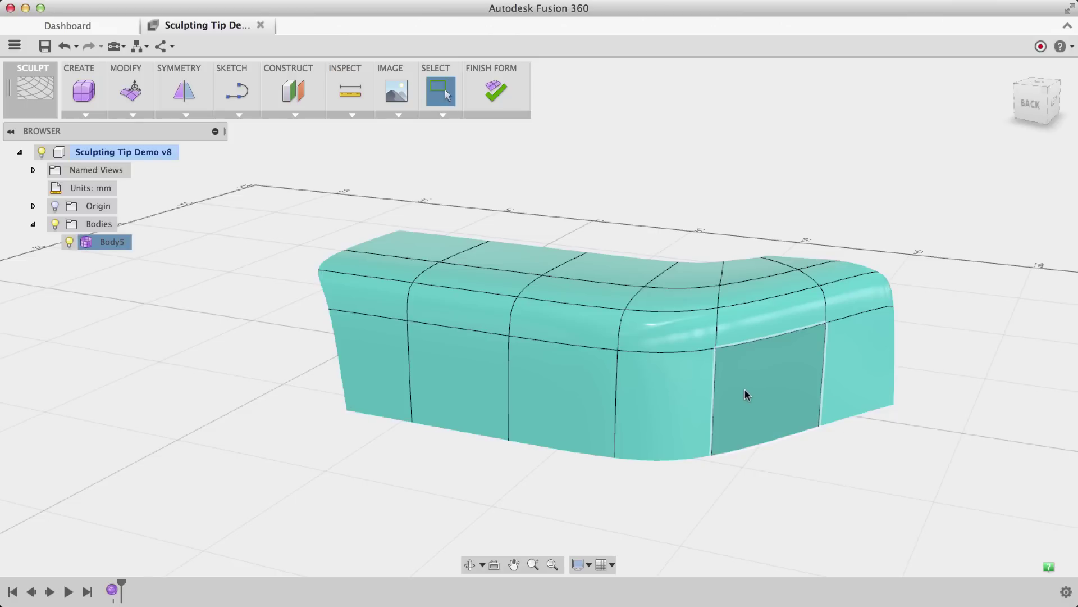
left_click(276, 239)
Create Plane1 through three vertices along the body's flat bottom edge.
left_click(301, 116)
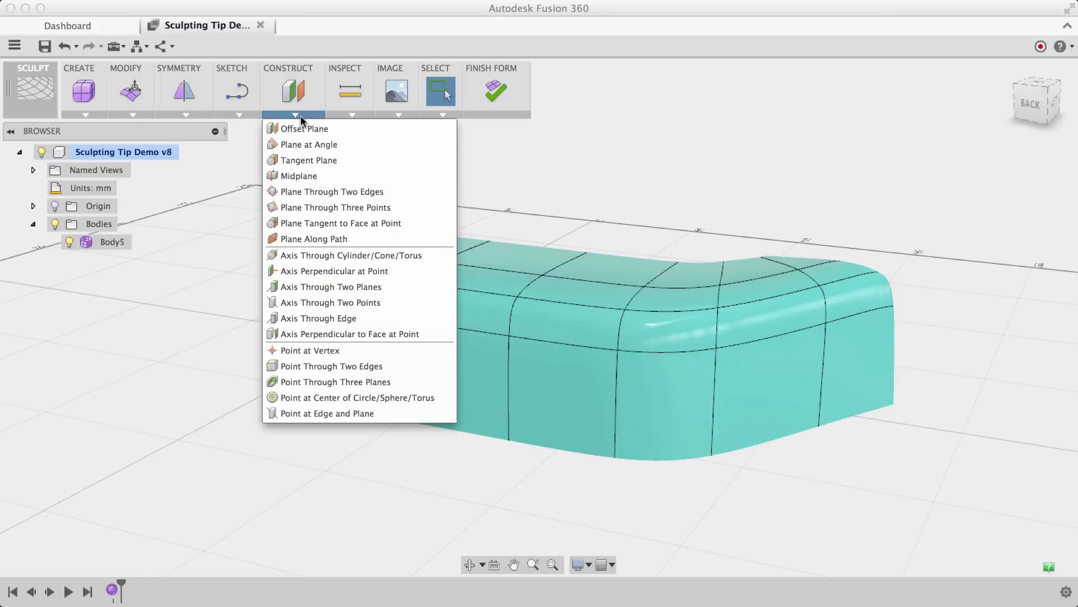
left_click(315, 207)
left_click(349, 412)
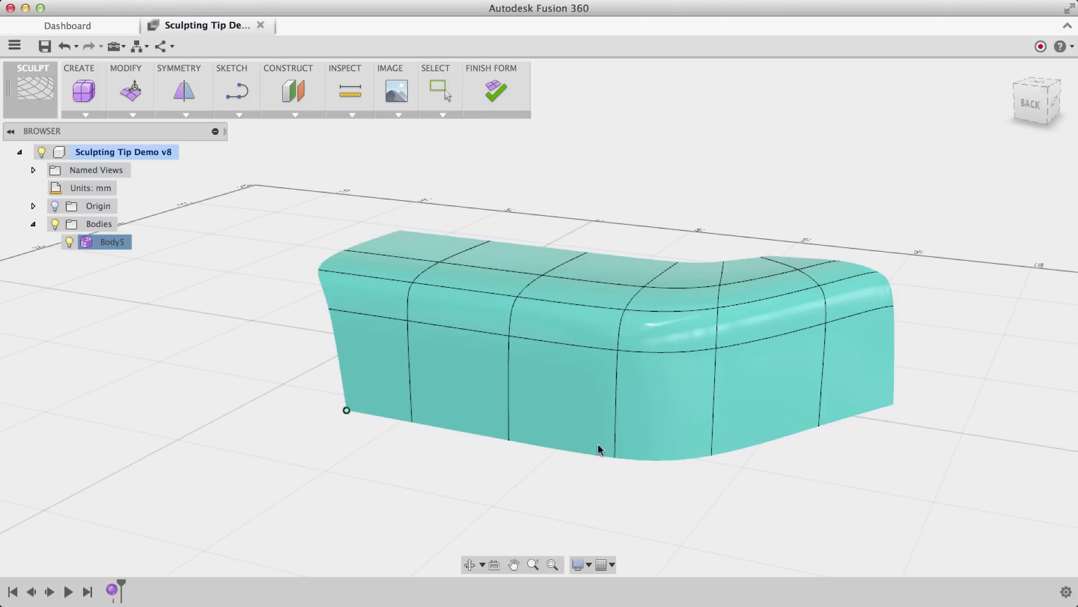
left_click(815, 428)
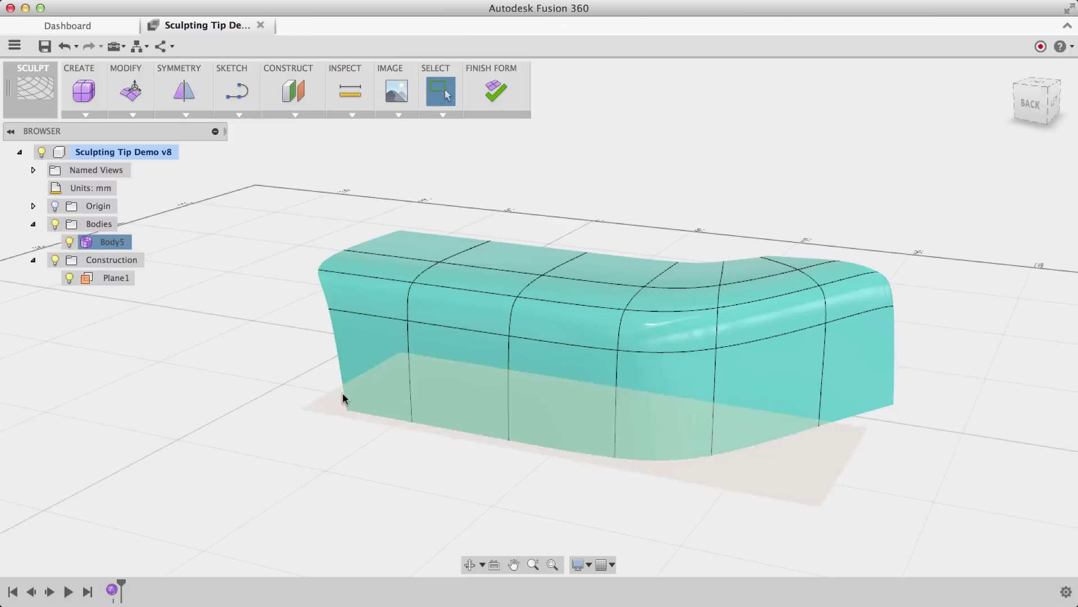
left_click(140, 113)
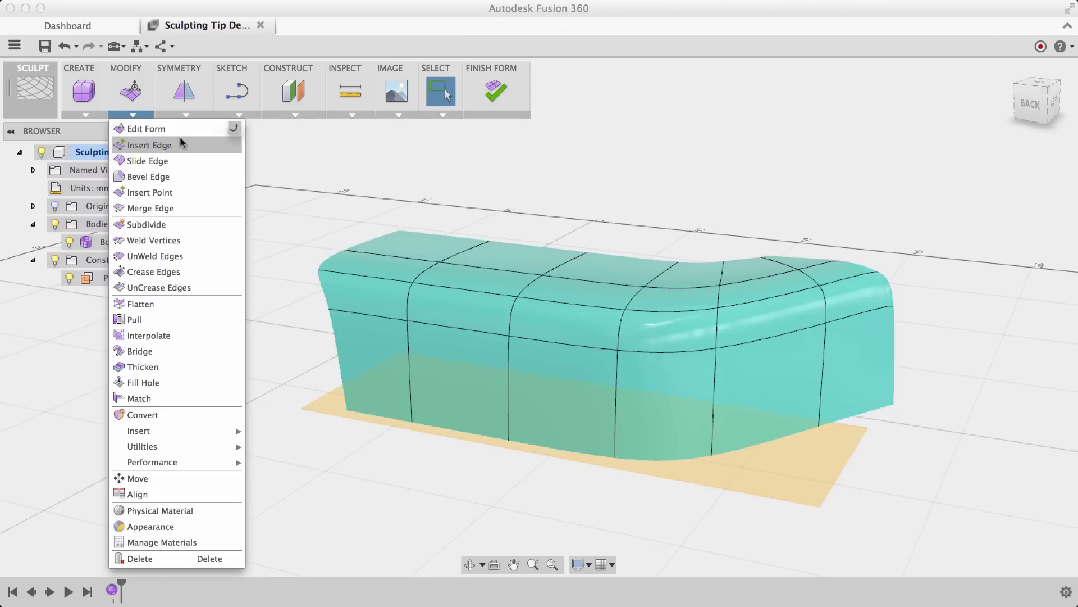
Mirror-duplicate the body across Plane1 as a welded form.
left_click(184, 95)
left_click(208, 160)
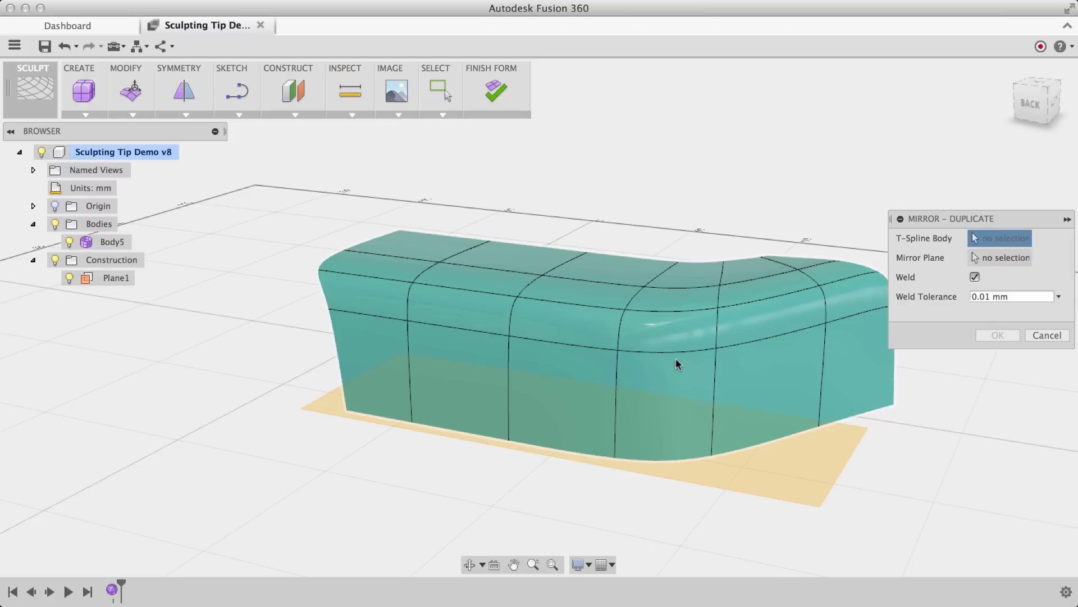
left_click(674, 357)
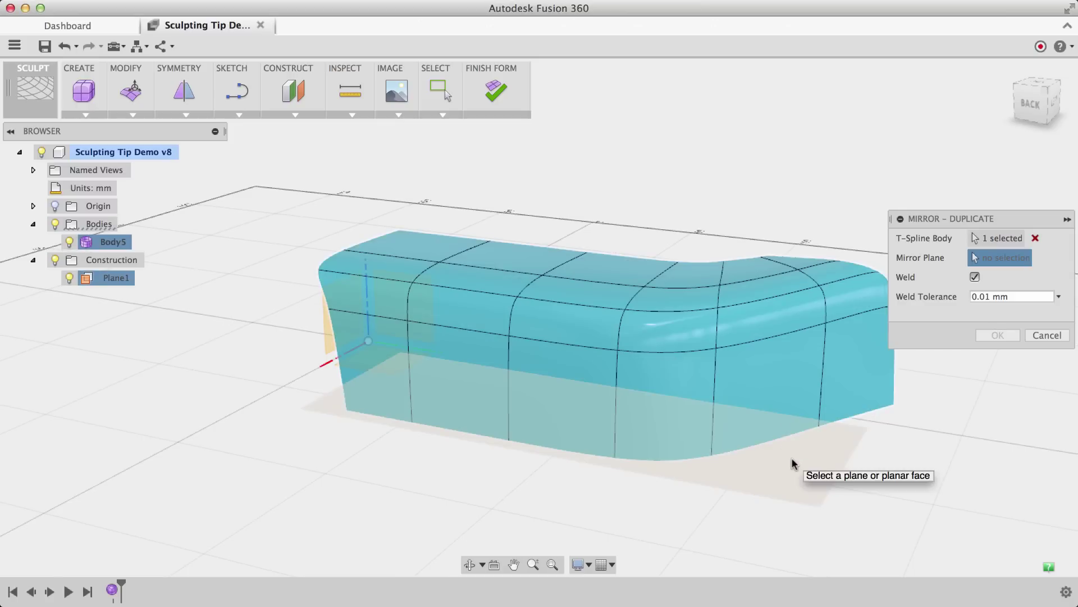
left_click(791, 457)
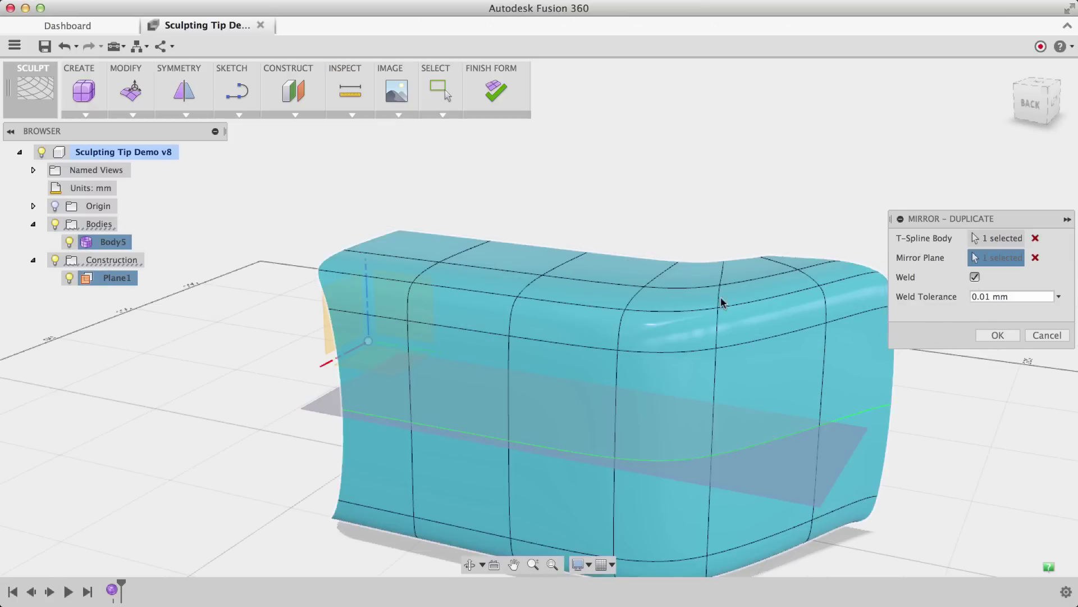
middle_click_drag(763, 319, 766, 296)
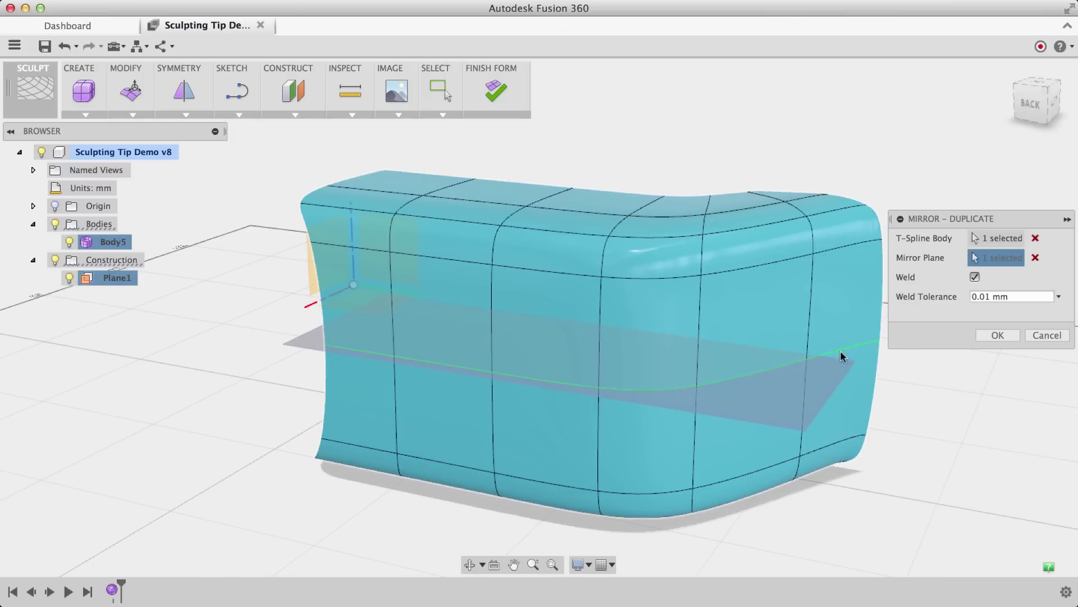
left_click(997, 335)
From the back view, lower the top row of faces by -14.138 mm with Edit Form.
left_click(1025, 109)
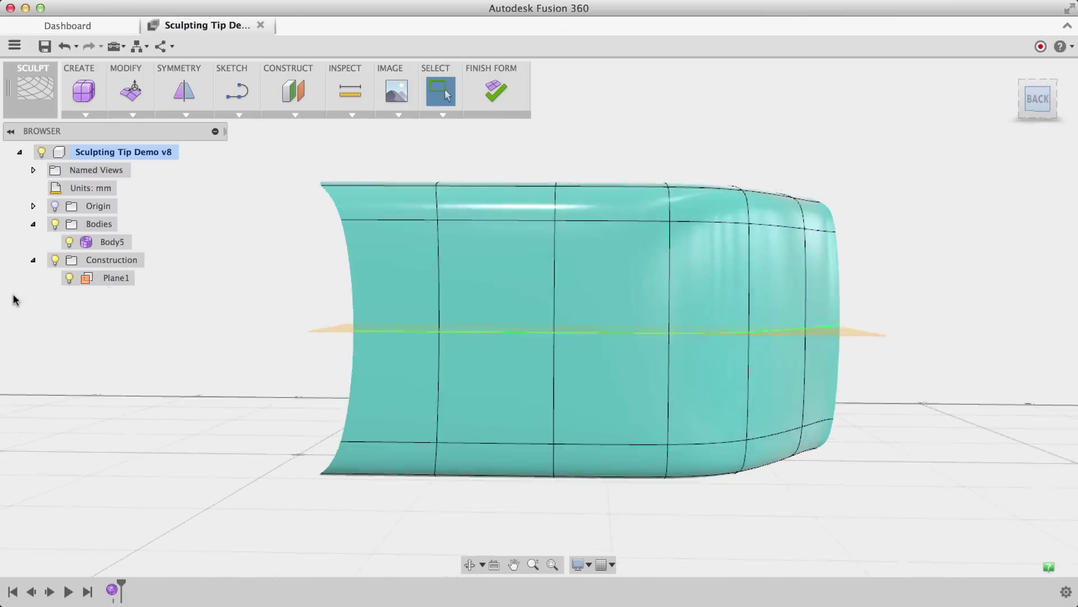
left_click_drag(293, 158, 905, 279)
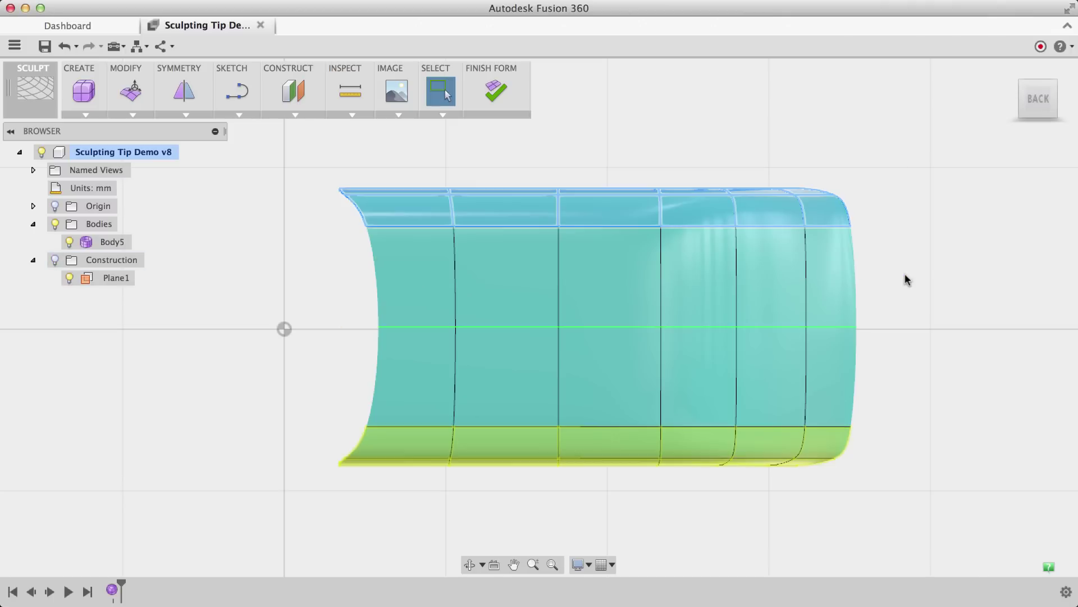
right_click(905, 278)
left_click(930, 255)
left_click_drag(614, 121, 616, 201)
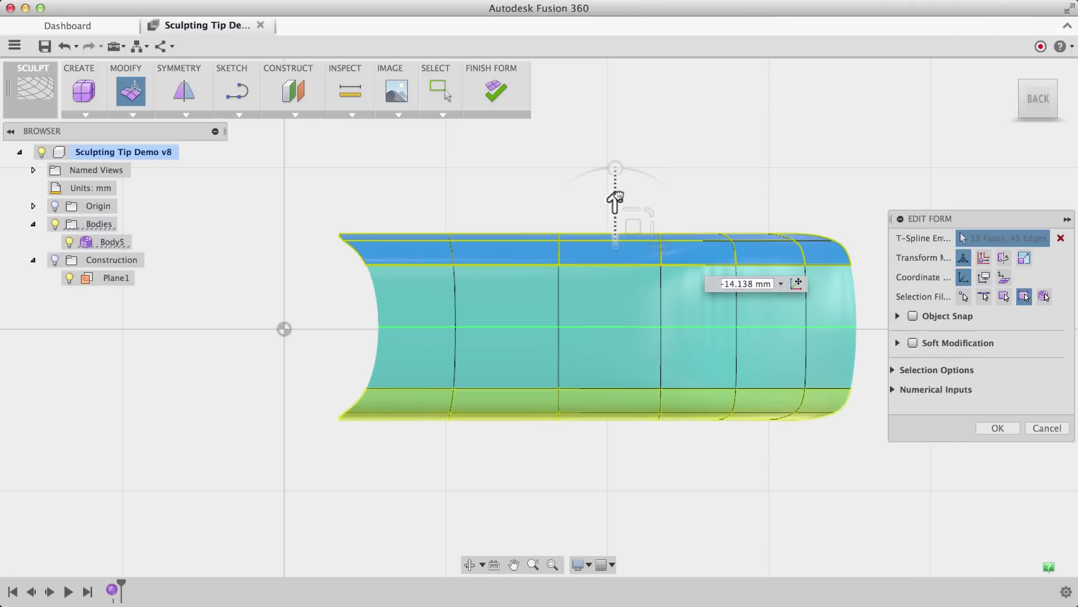
left_click(998, 427)
left_click(715, 477)
middle_click_drag(503, 471, 650, 498, "shift")
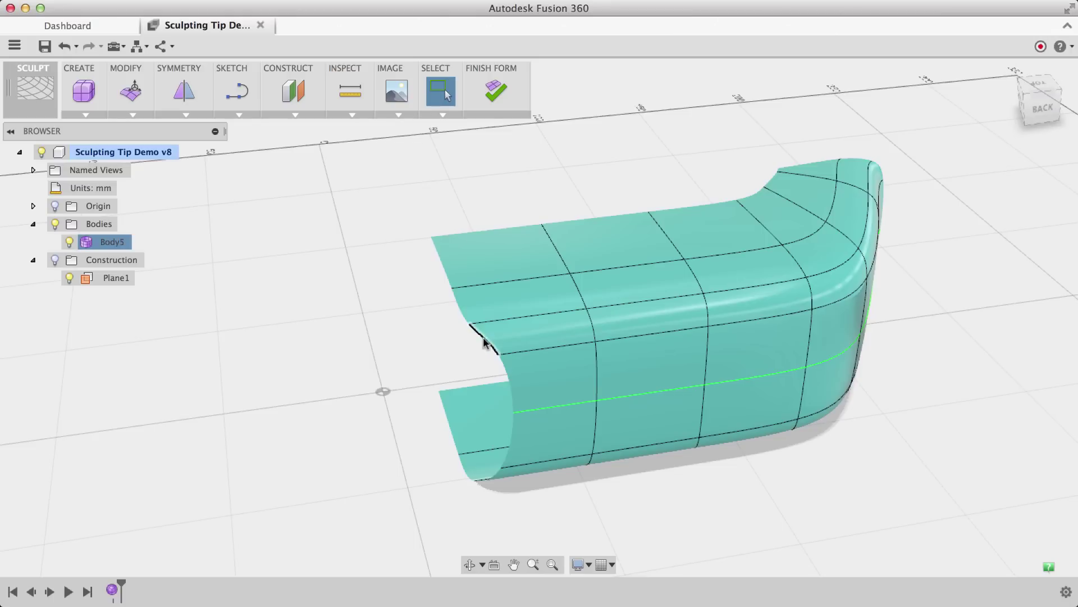
In Top view, pivot the left-end edge loop on its corner vertex and nudge it straight.
double_click(444, 264)
left_click(130, 91)
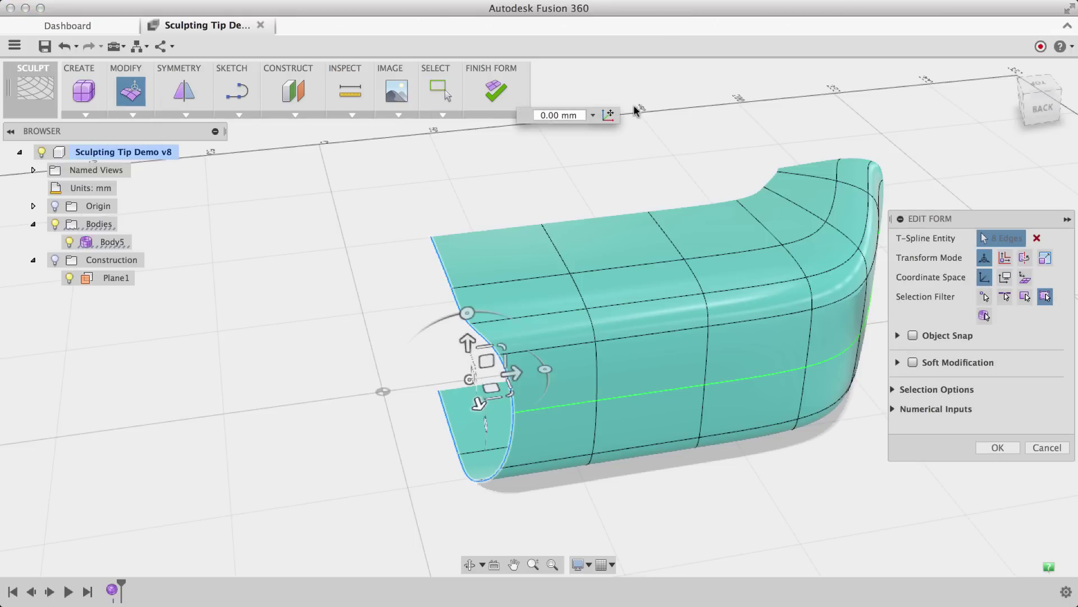
left_click(1039, 84)
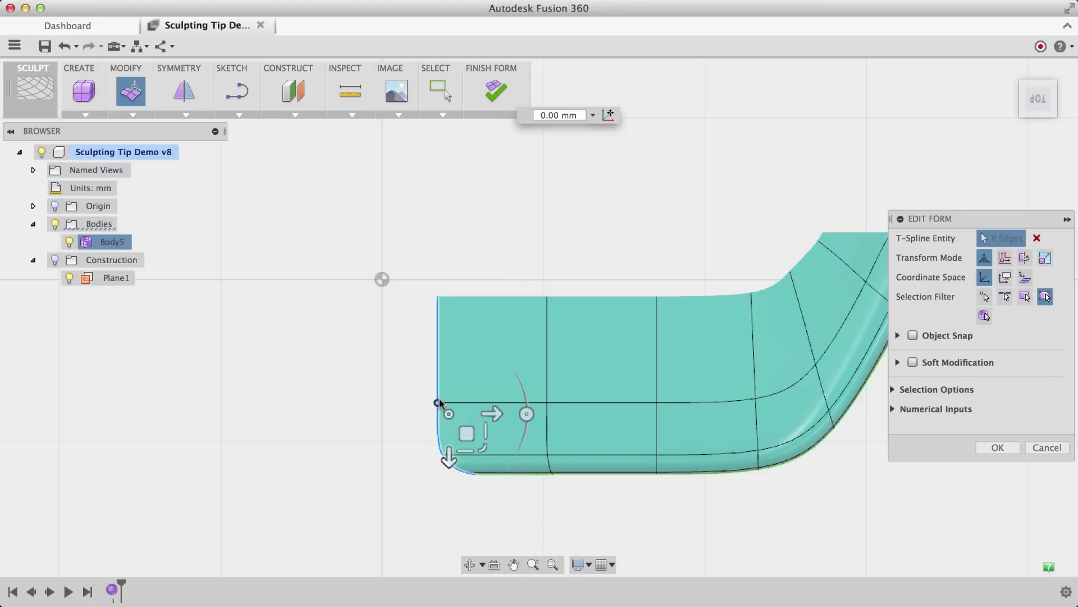
left_click(609, 116)
left_click(439, 297)
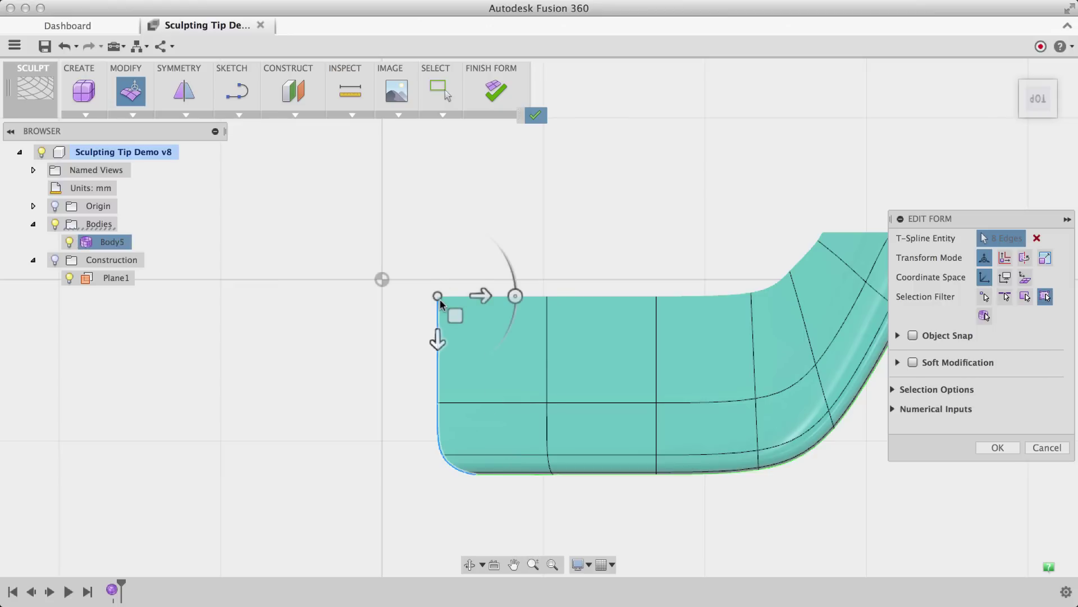
key("Return")
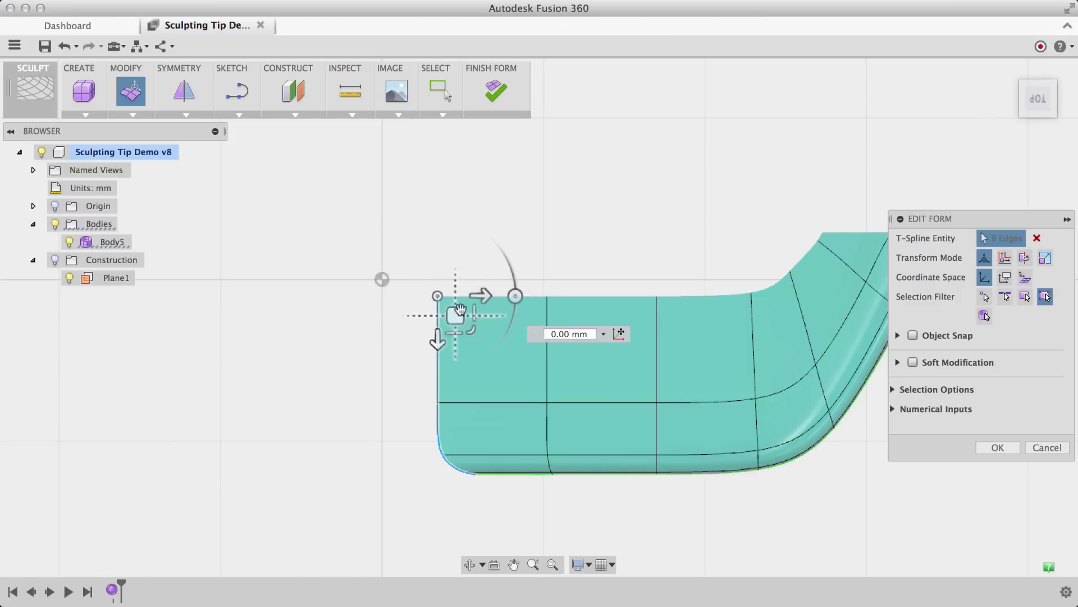
left_click_drag(472, 308, 383, 332)
key("Return")
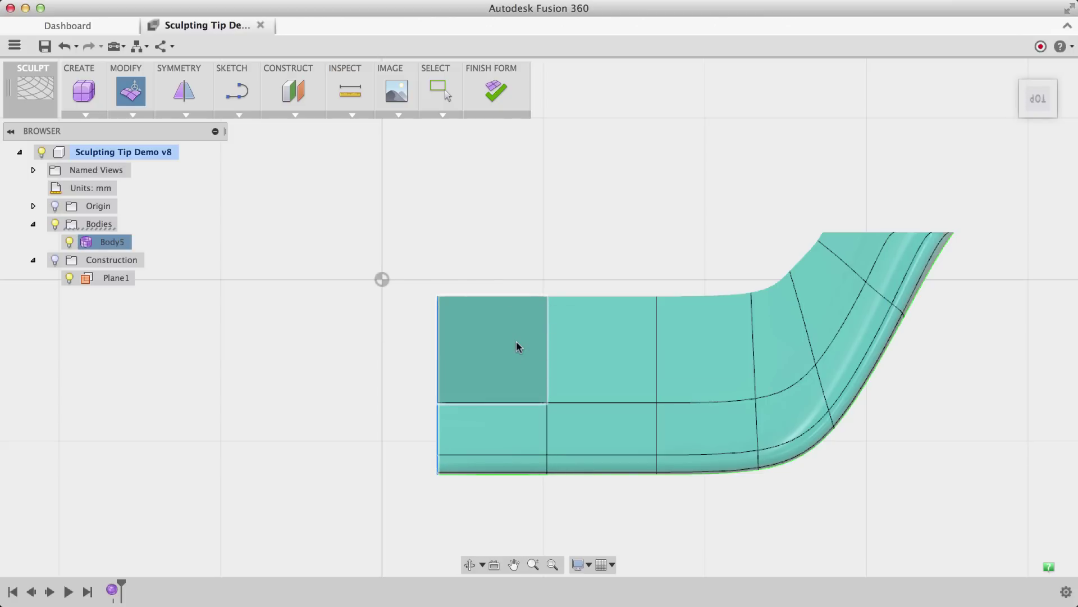
middle_click_drag(541, 219, 623, 237, "shift")
Pan toward the body's open end and turn on the origin planes and axes.
left_click(622, 238)
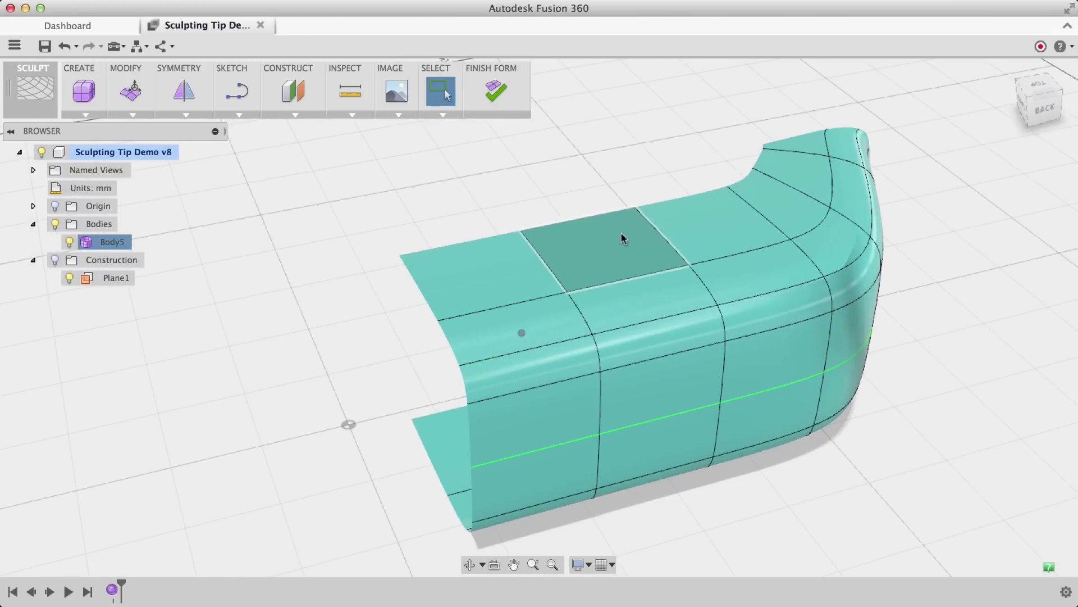
left_click(590, 201)
middle_click_drag(566, 174, 662, 160)
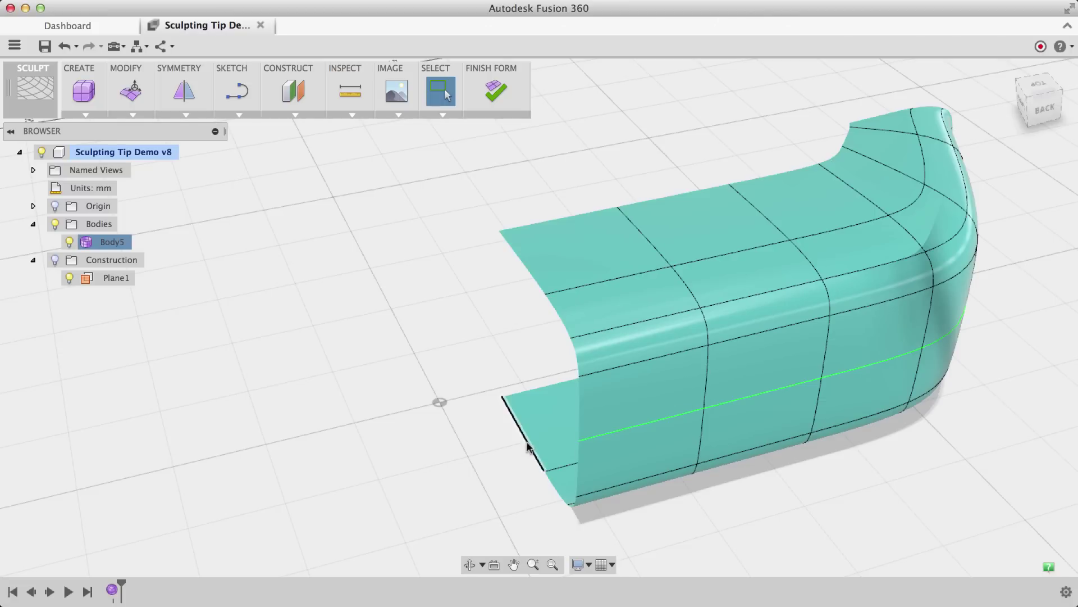
left_click(55, 206)
middle_click_drag(339, 346, 323, 382, "shift")
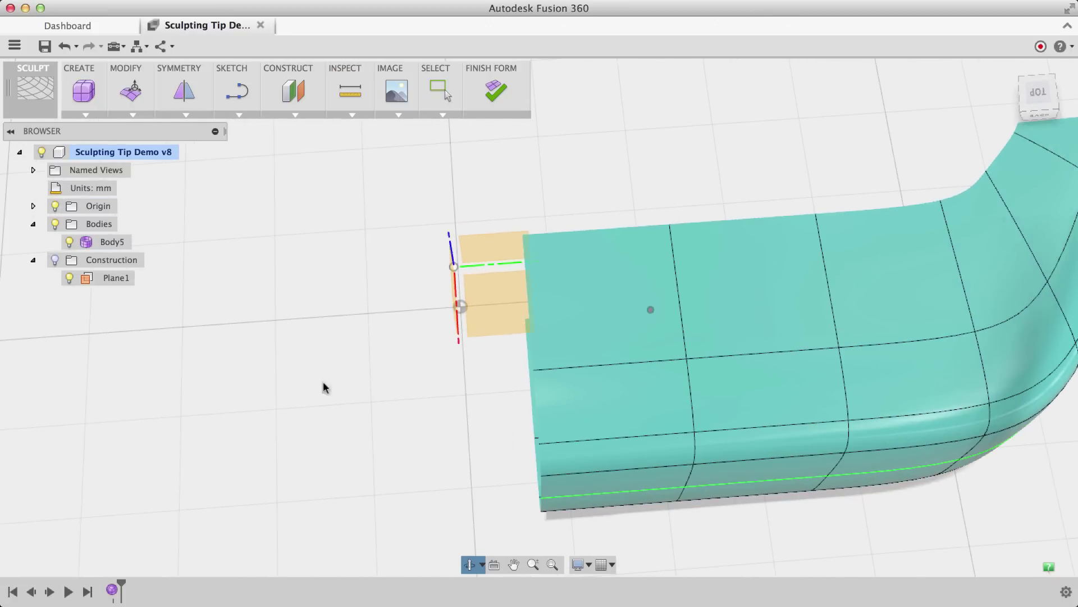
Align the open left-end edge loop to the origin plane with Modify > Align.
double_click(528, 318)
middle_click_drag(547, 279, 635, 458, "shift")
left_click(135, 114)
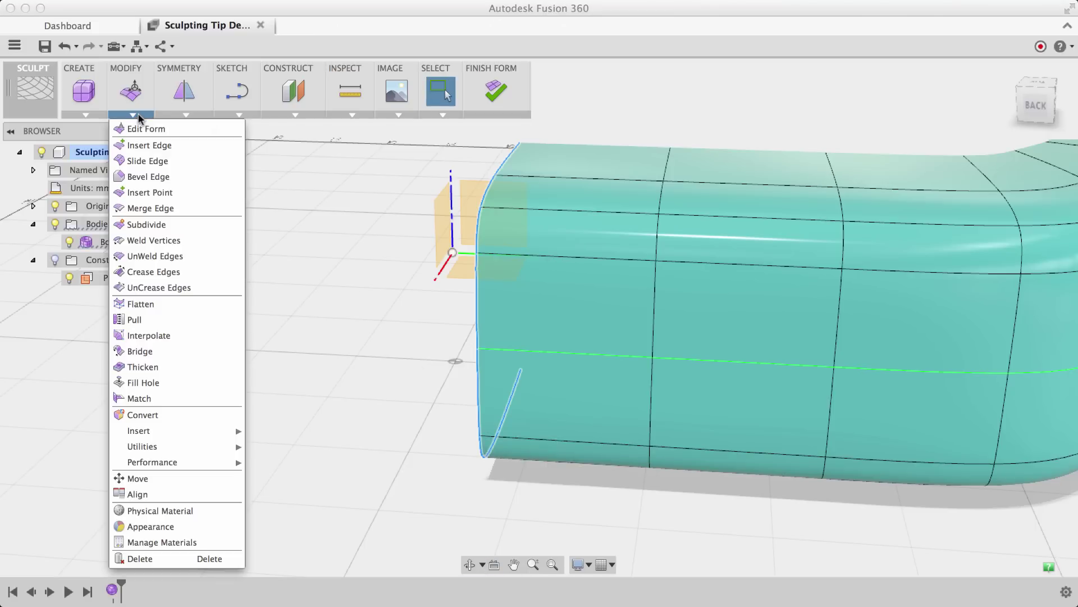
left_click(177, 494)
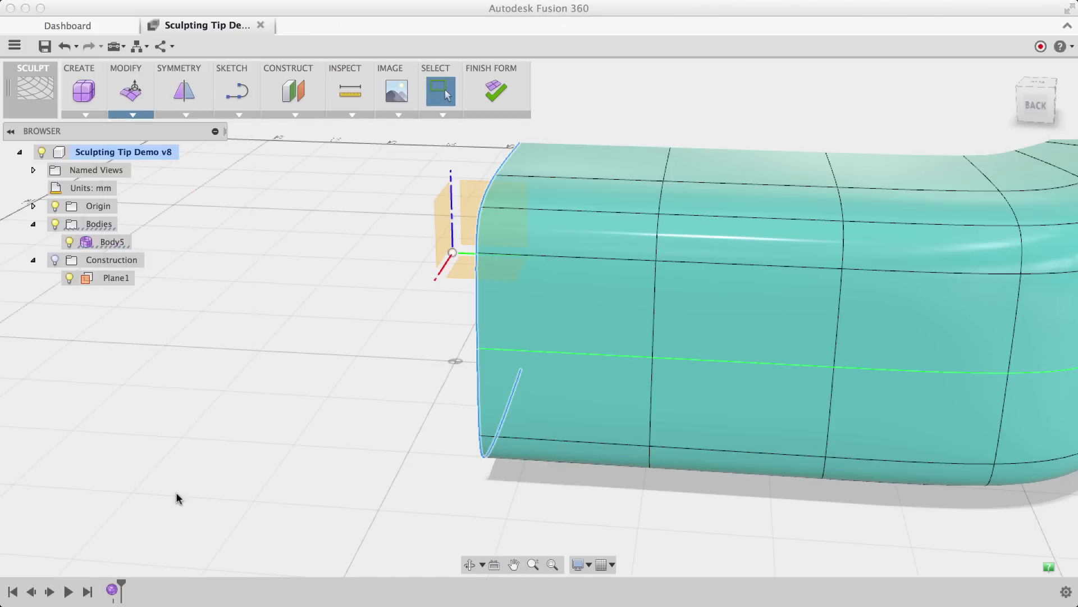
left_click(493, 173)
left_click(448, 205)
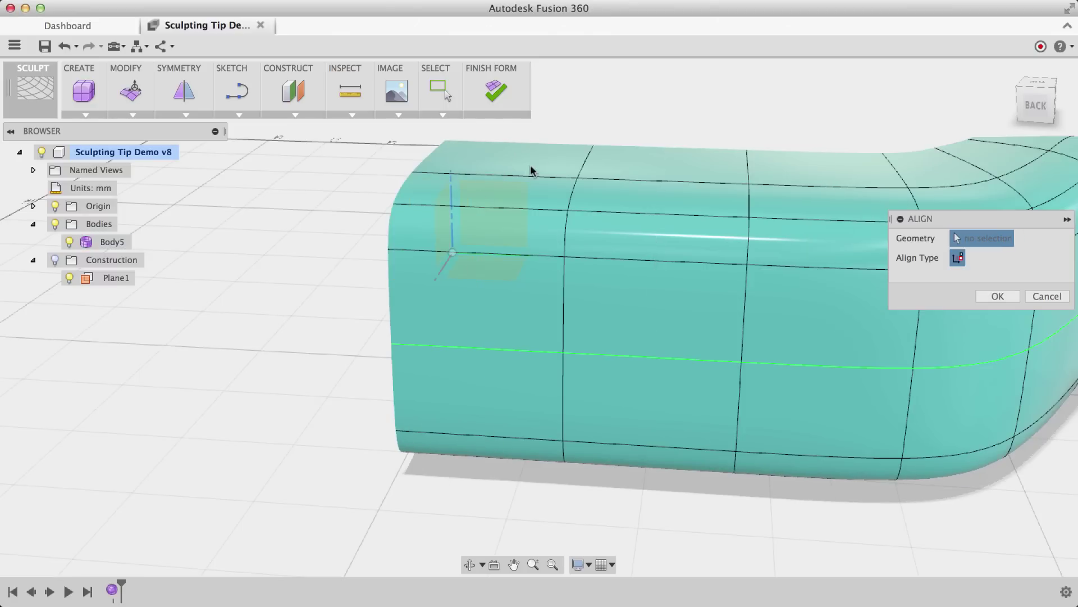
left_click(997, 296)
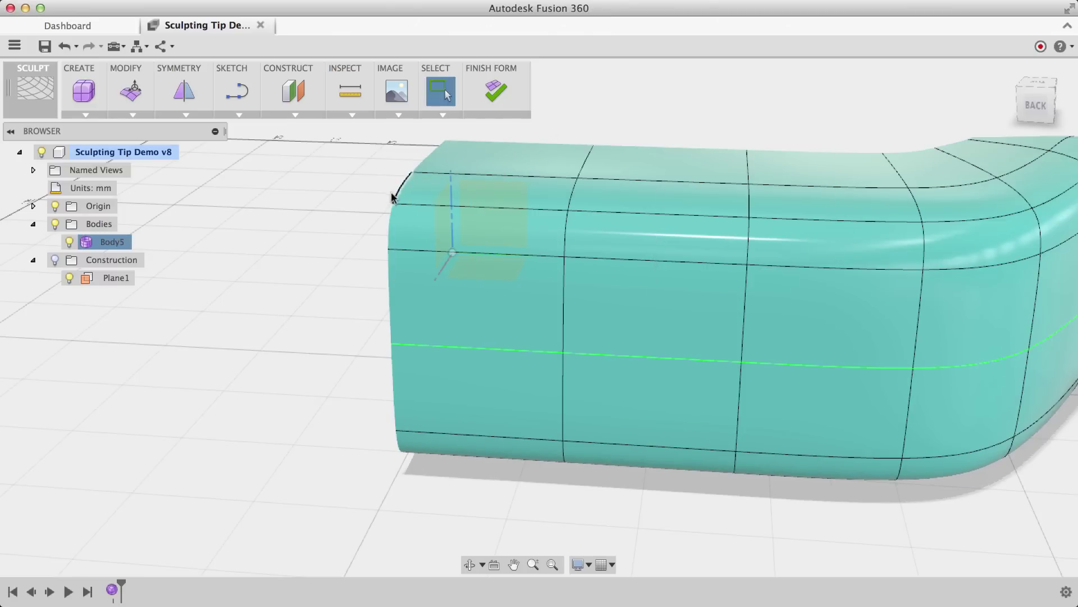
middle_click_drag(394, 197, 406, 288, "shift")
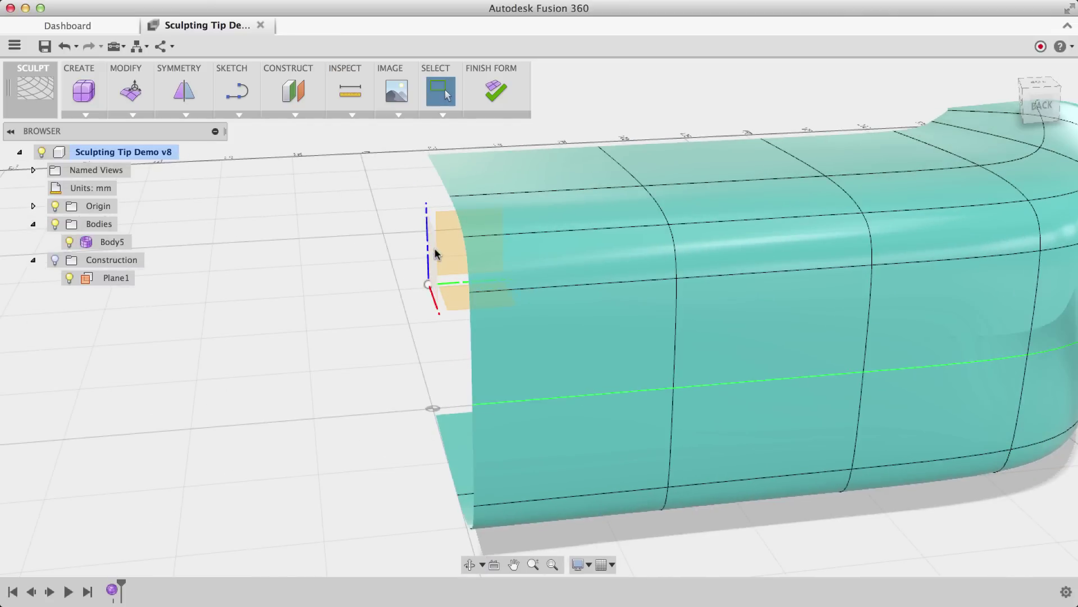
Mirror-duplicate Body5 across the origin plane with Weld on into one handle.
left_click(69, 208)
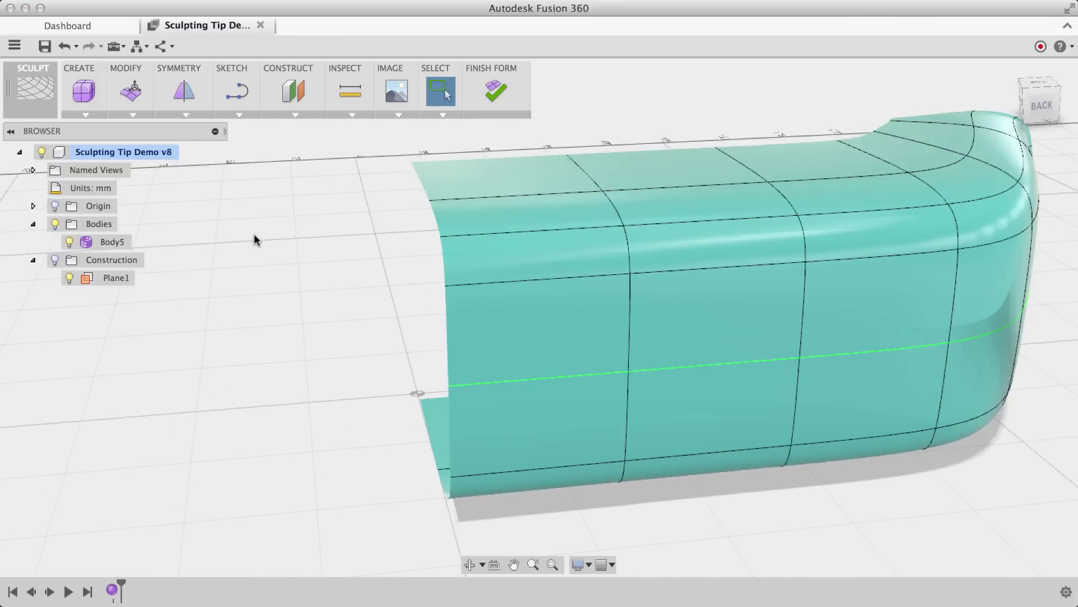
scroll(255, 237, "down", 3)
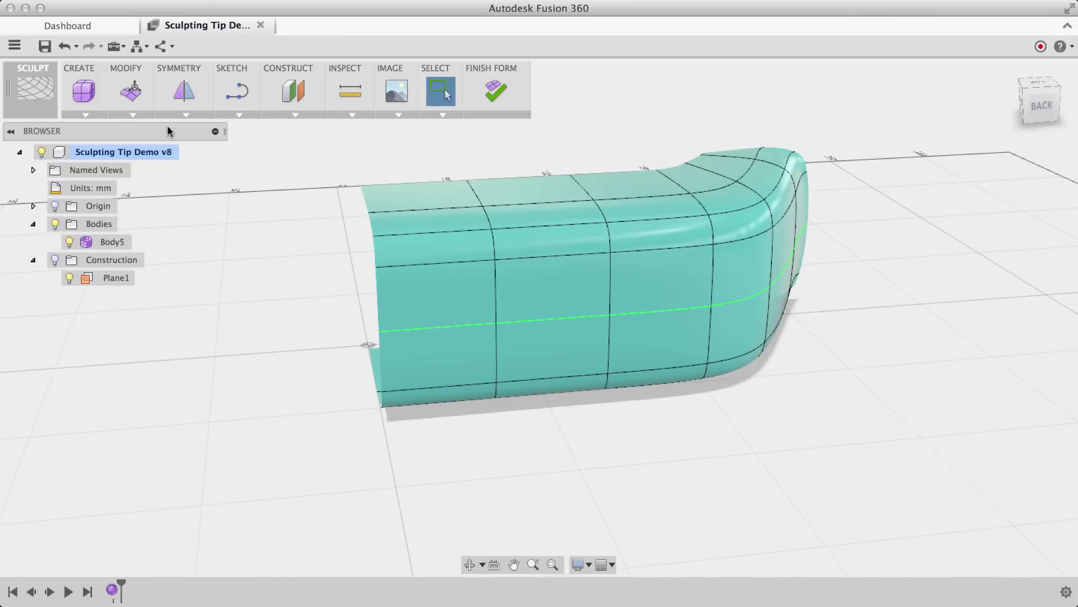
left_click(182, 115)
left_click(204, 162)
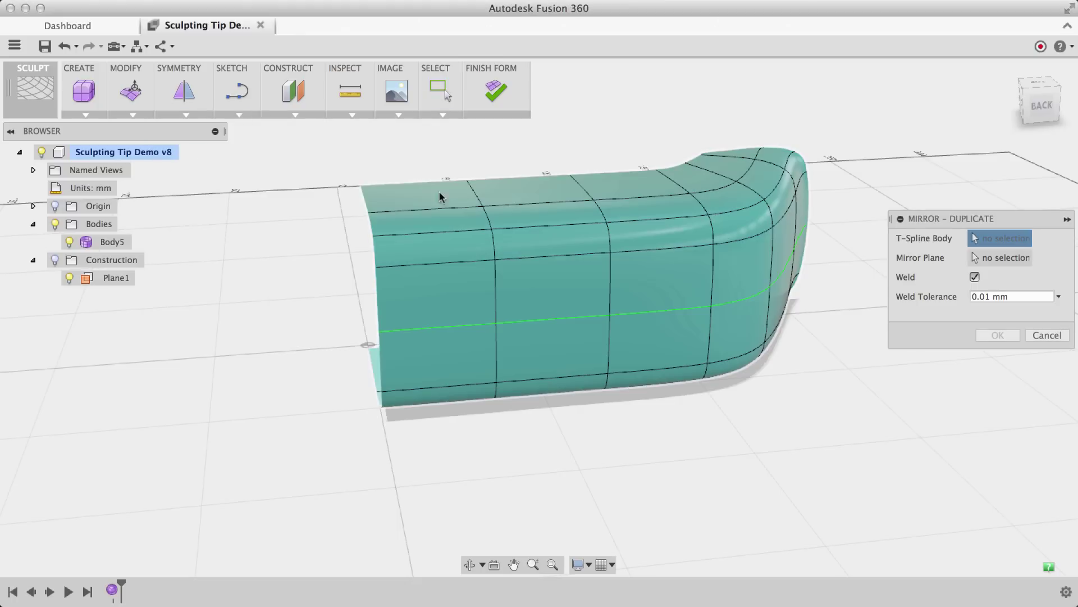
left_click(534, 207)
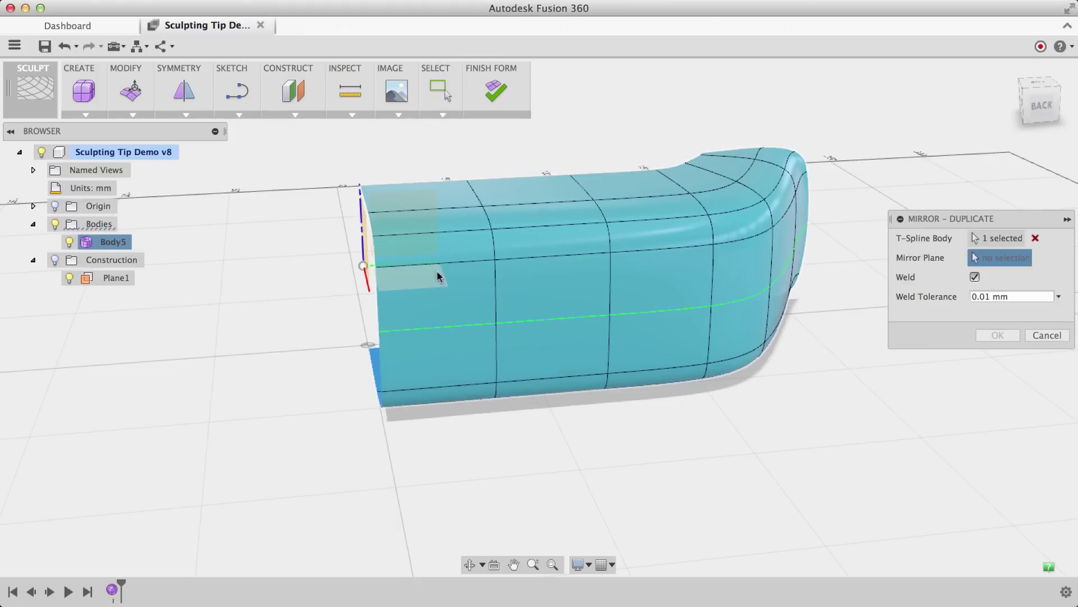
middle_click_drag(437, 271, 410, 271, "shift")
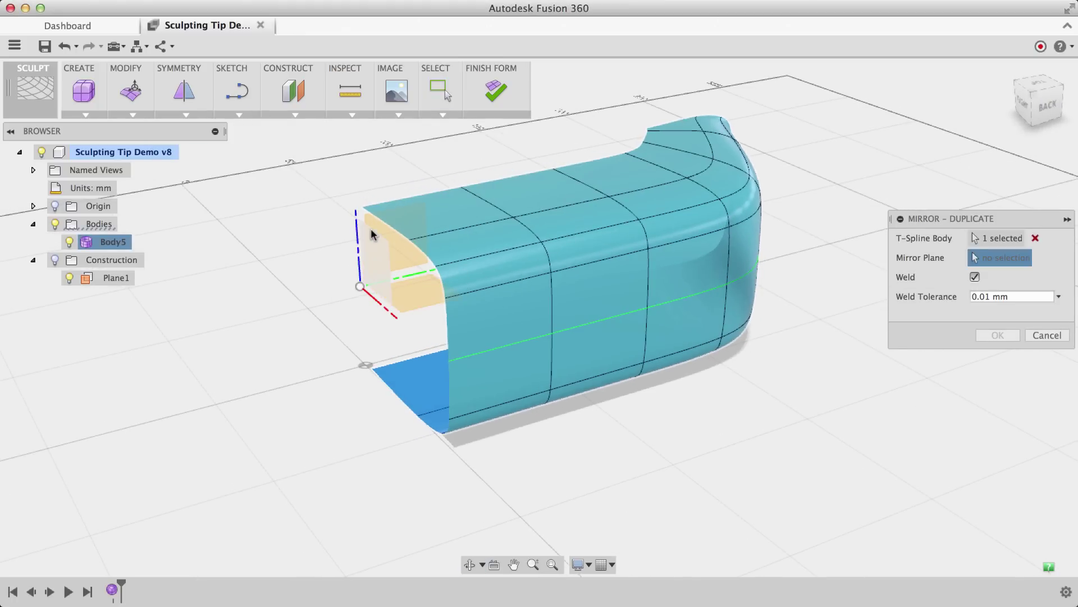
left_click(379, 261)
scroll(348, 214, "down", 3)
middle_click_drag(339, 203, 539, 259)
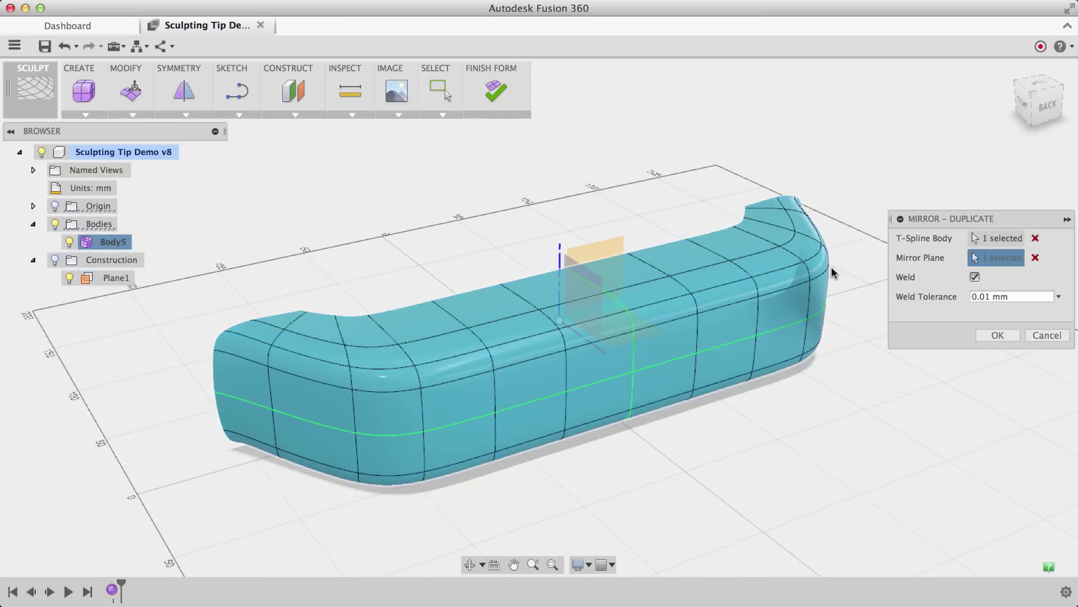
left_click(997, 335)
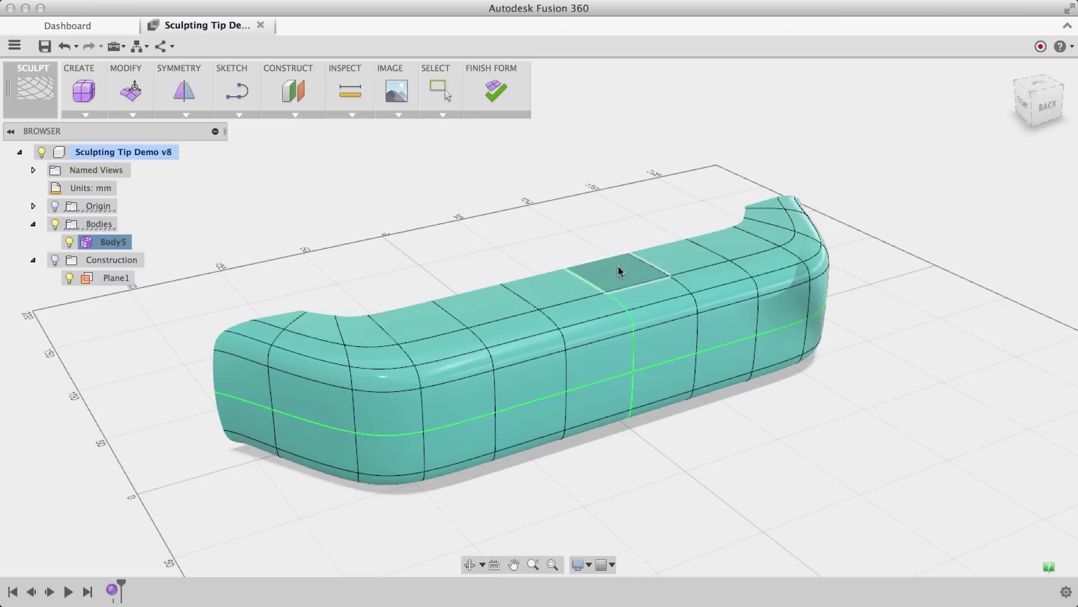
Raise one top face near the left bend by 4.797 mm with Edit Form.
left_click(375, 351)
left_click(360, 224)
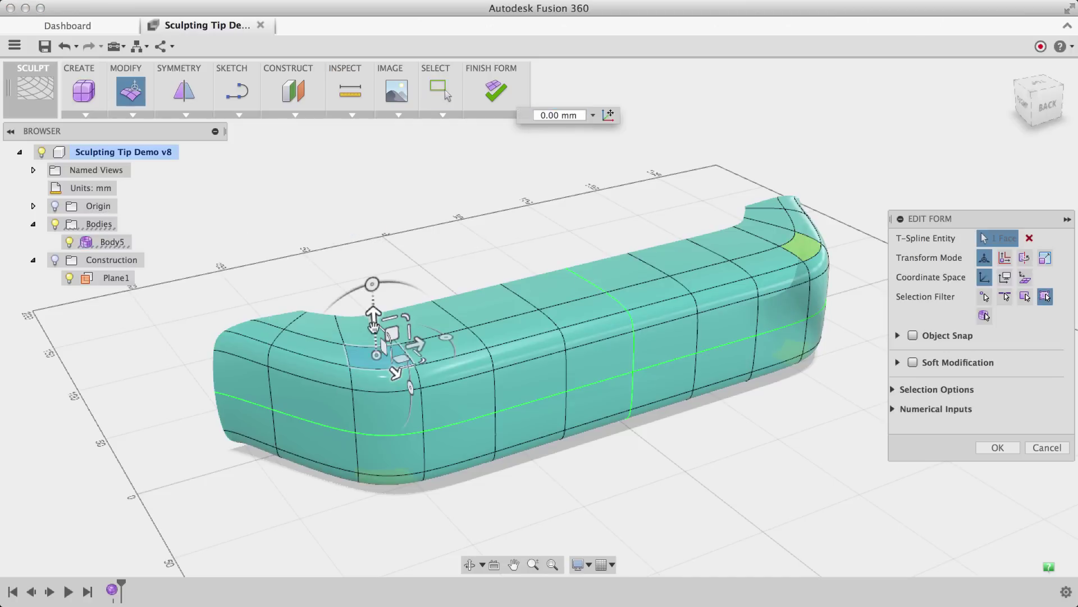
left_click_drag(373, 312, 373, 294)
left_click(984, 446)
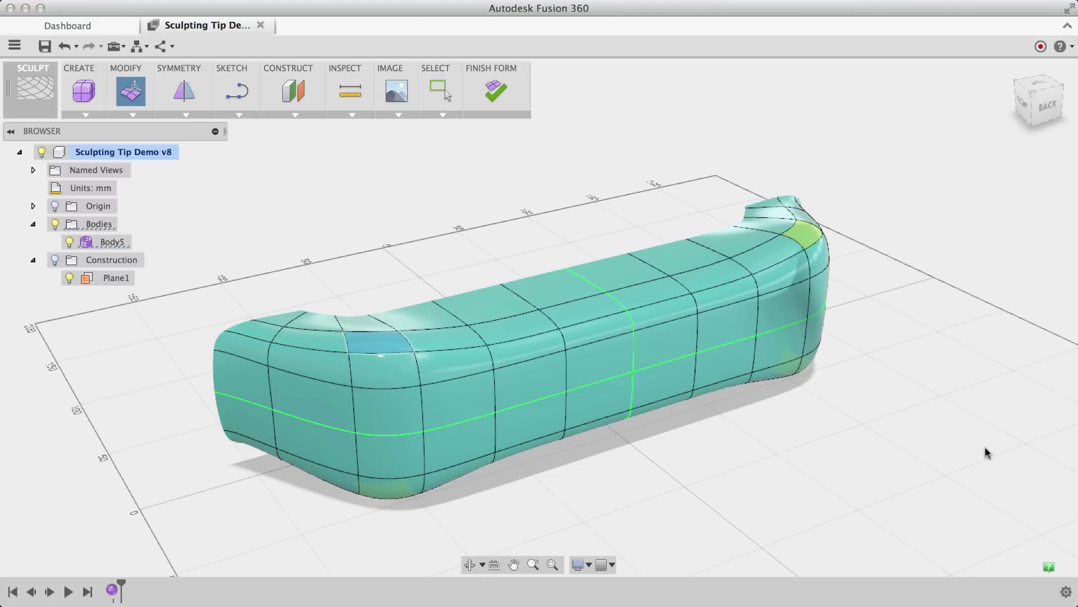